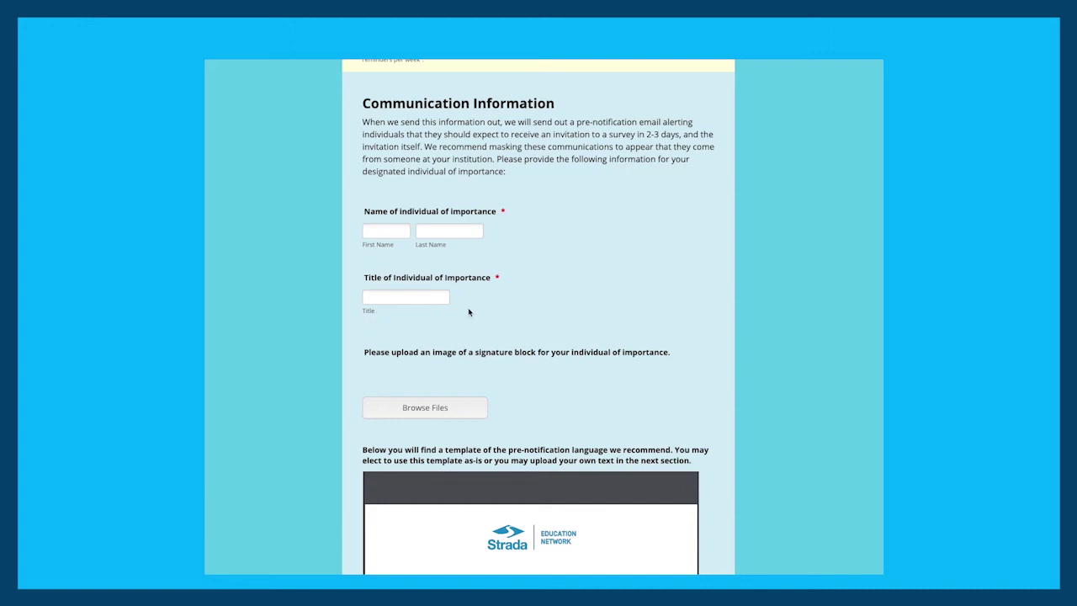
# - Review the Communication Information section, reading the pre-notification e-mail template and the choice between using it or uploading own text
pyautogui.scroll(-2, 470, 309)
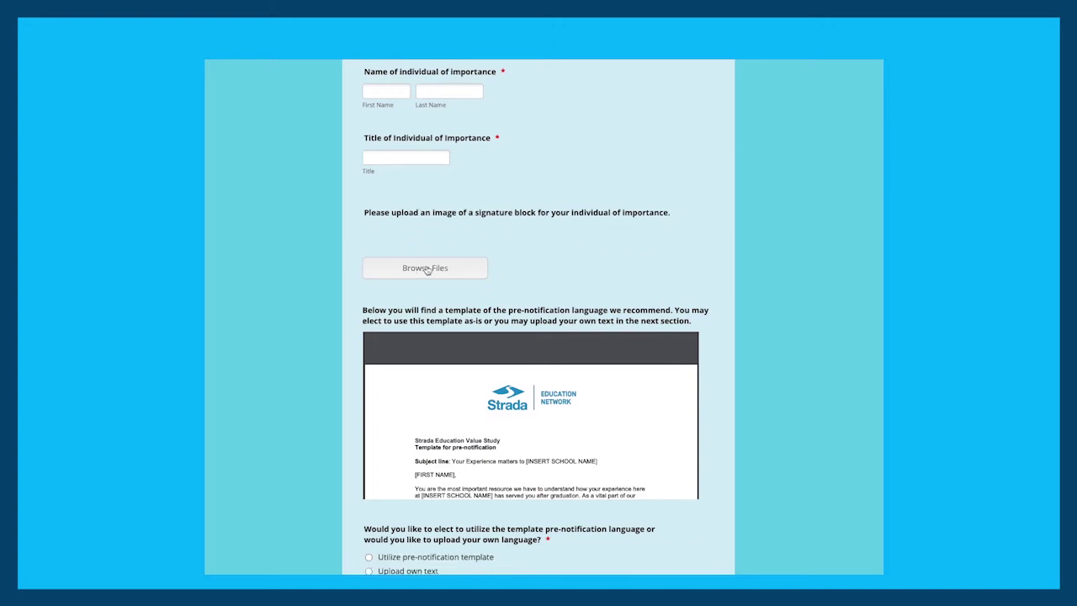
pyautogui.scroll(-1, 606, 244)
pyautogui.scroll(-1, 603, 293)
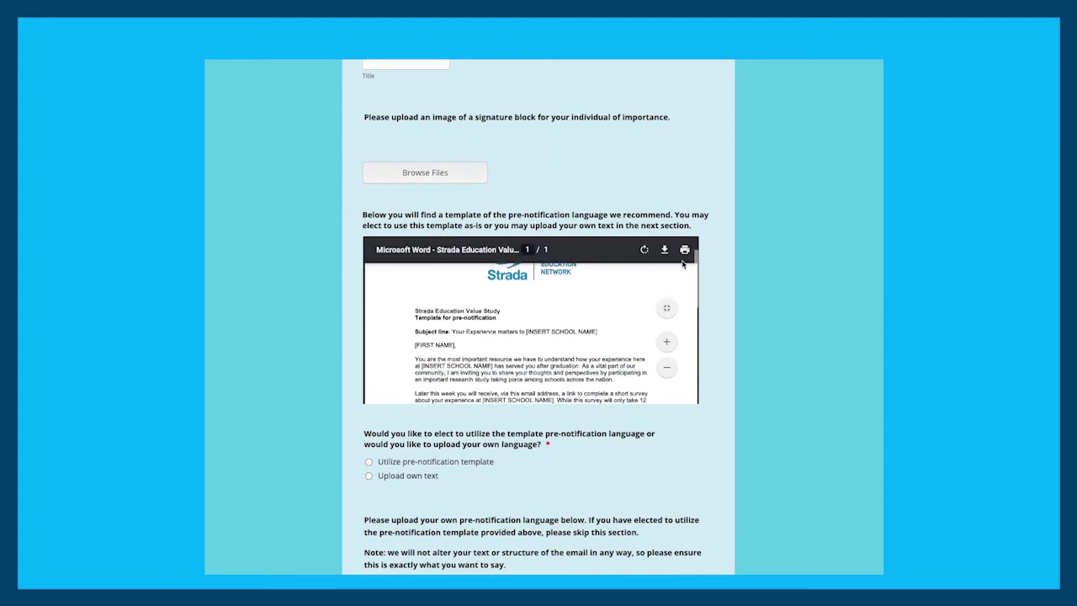
pyautogui.scroll(-1, 760, 231)
pyautogui.scroll(-3, 543, 282)
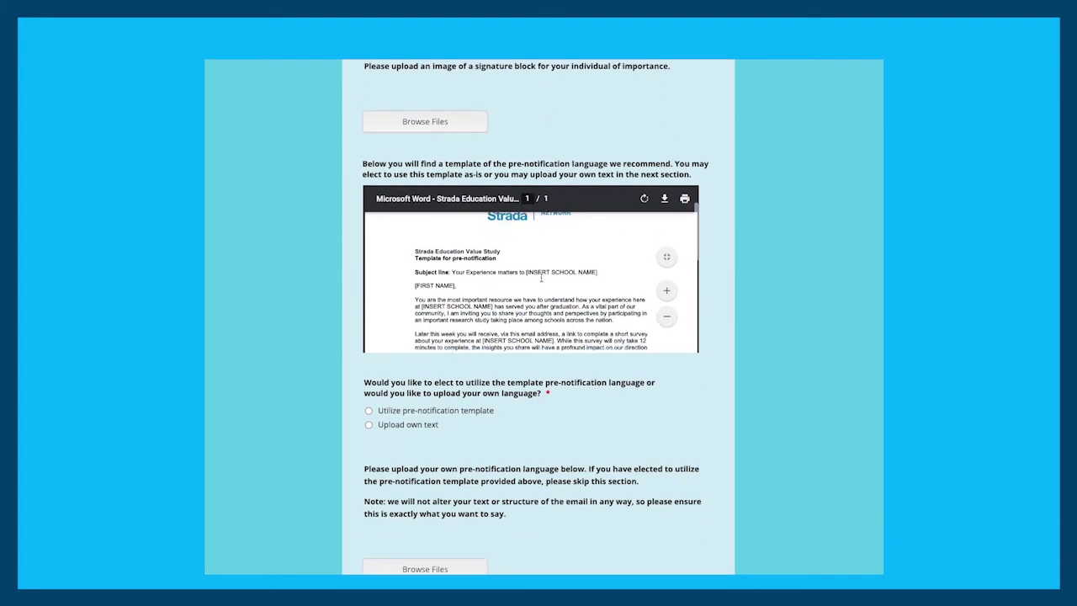
pyautogui.scroll(-5, 543, 282)
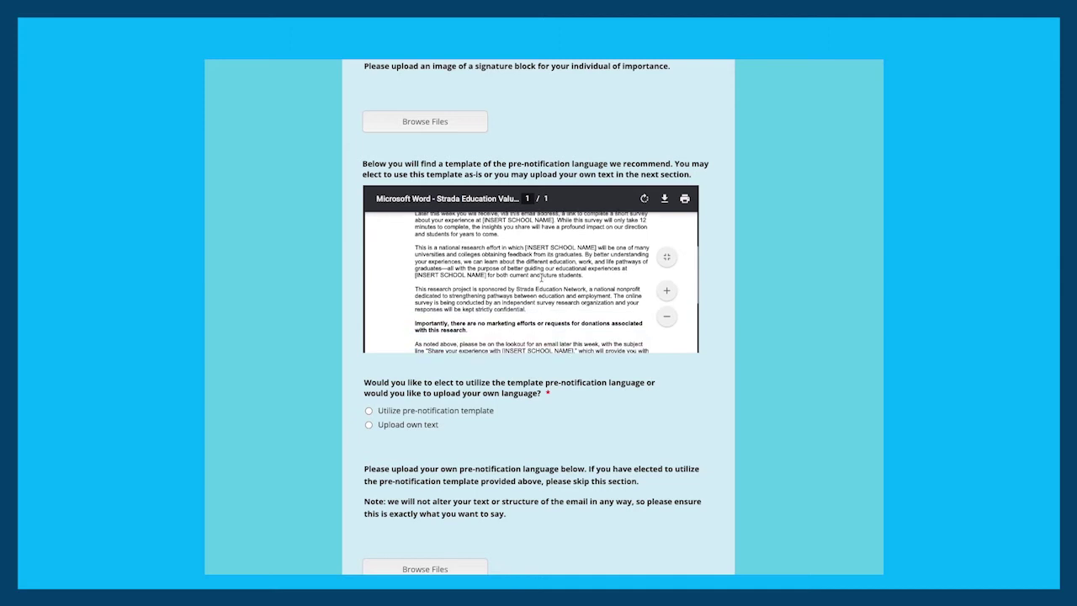
pyautogui.scroll(6, 543, 273)
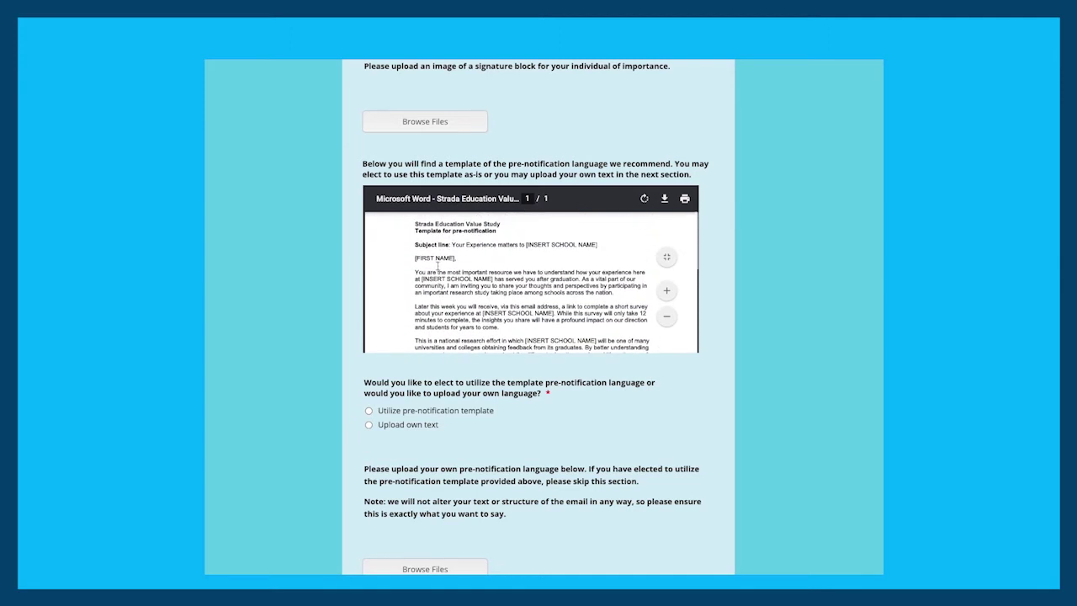
pyautogui.scroll(-2, 543, 269)
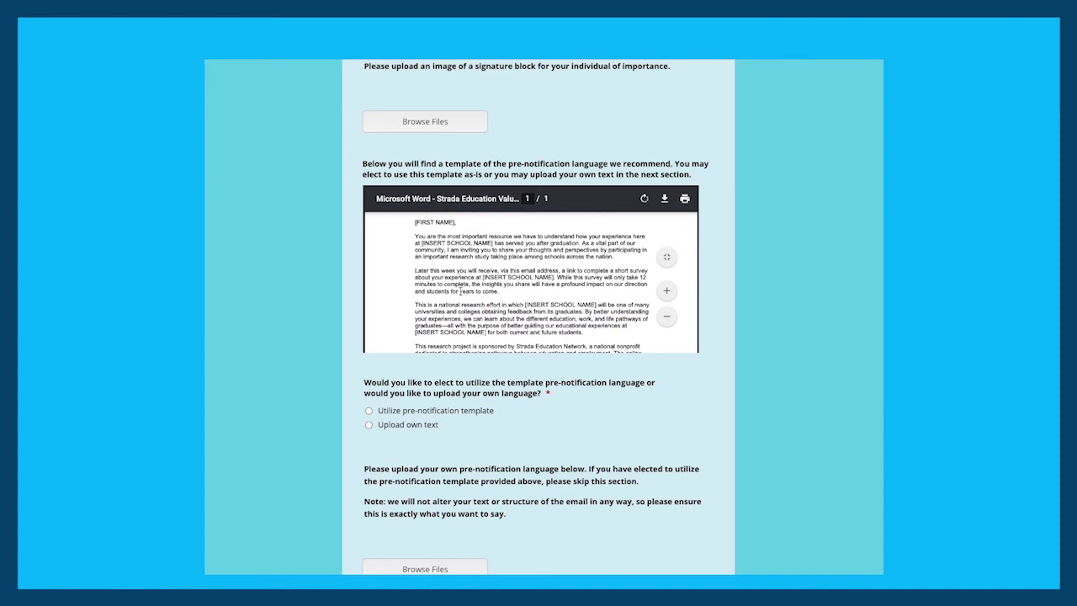
pyautogui.scroll(-1, 461, 290)
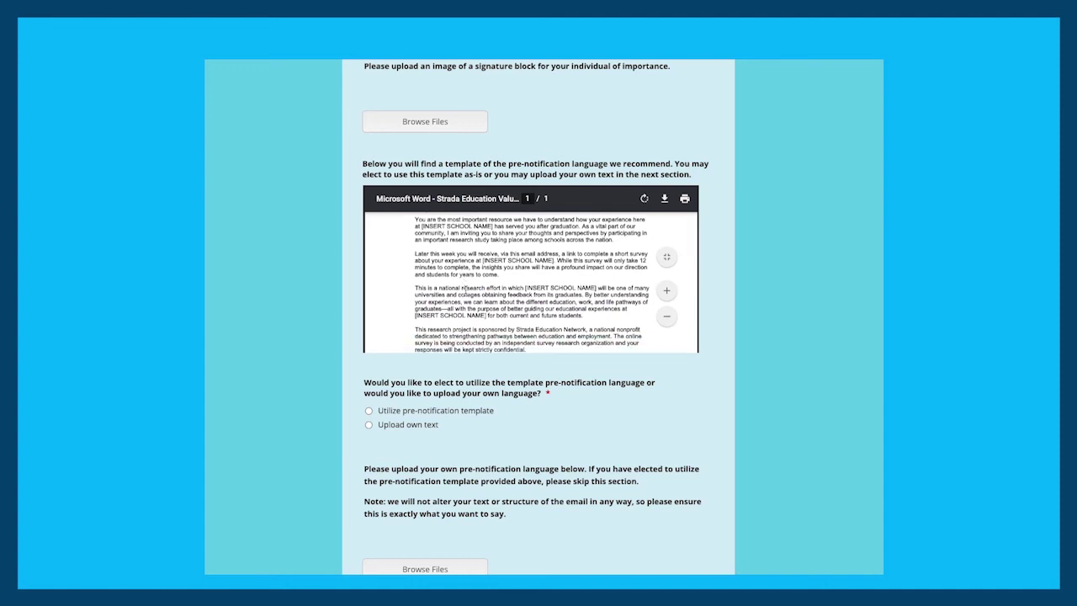
pyautogui.scroll(-3, 463, 287)
pyautogui.scroll(-1, 299, 360)
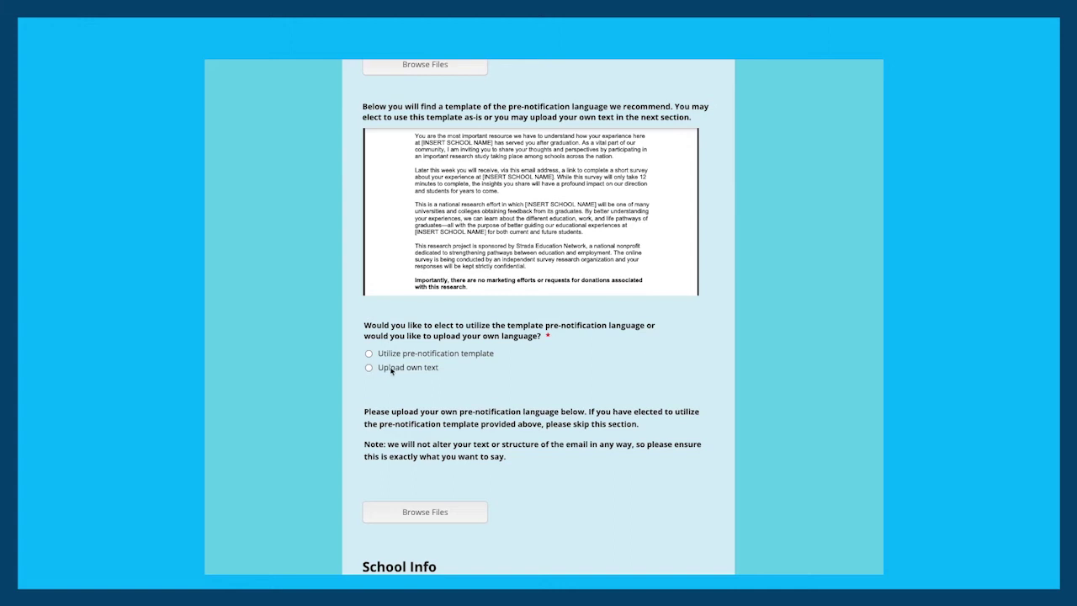
pyautogui.scroll(-1, 417, 438)
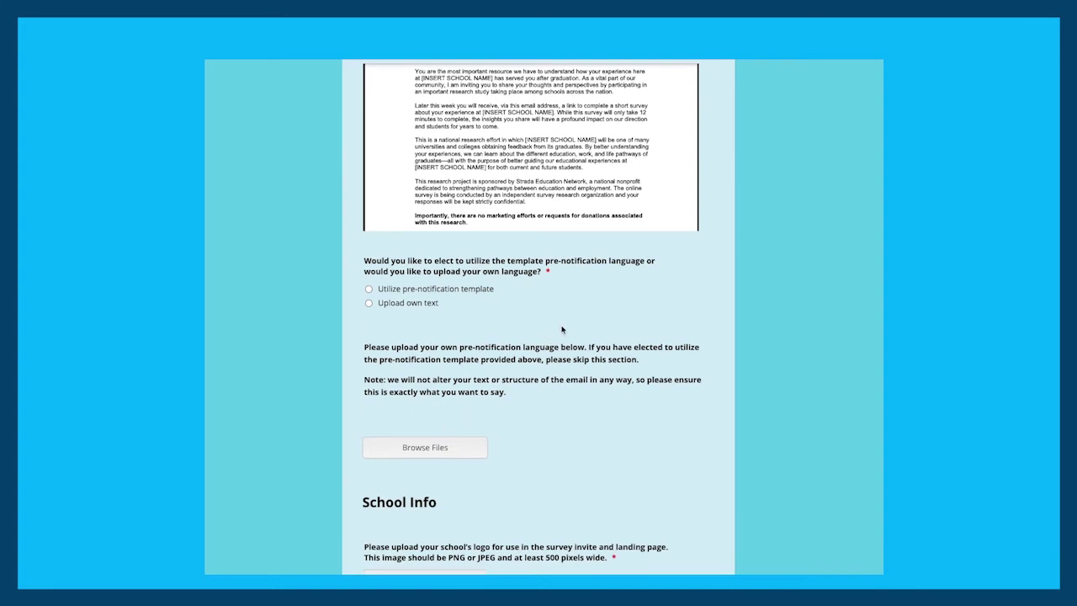
# - Examine the School Info section, covering the logo upload, alumni database link, additional comments and form submission
pyautogui.scroll(-4, 539, 303)
pyautogui.moveTo(609, 269)
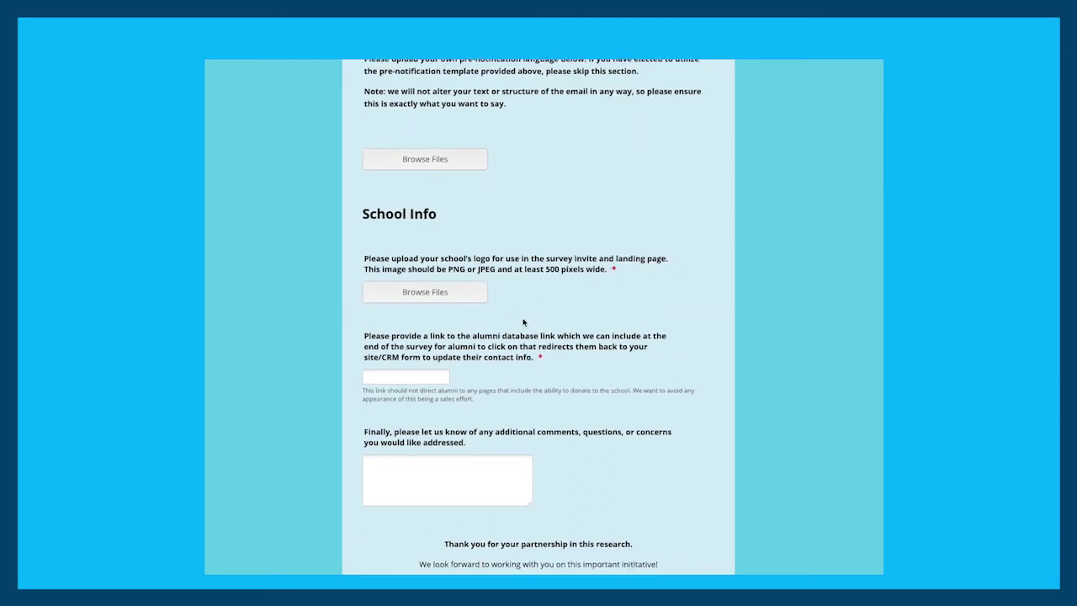
pyautogui.moveTo(545, 309)
pyautogui.scroll(-1, 751, 324)
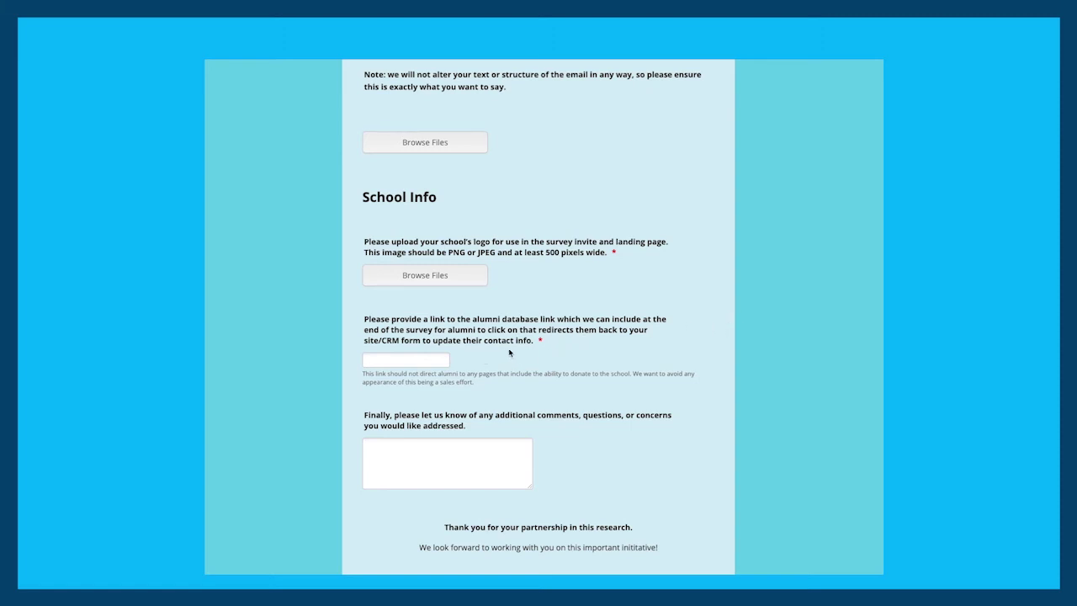
pyautogui.scroll(-2, 740, 320)
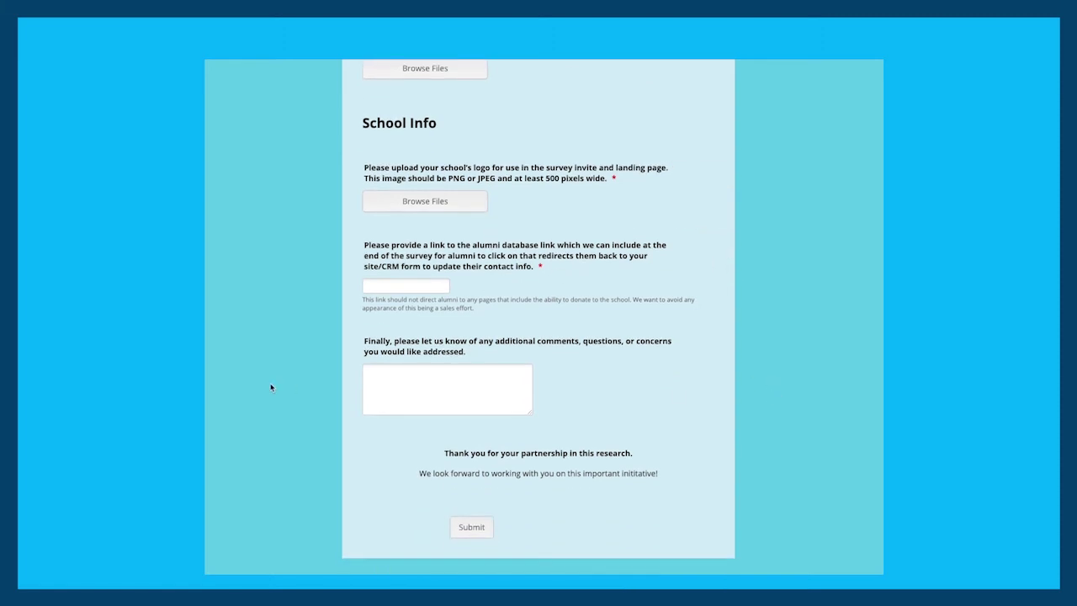
# - Save the form as a draft without creating an account, and send the draft link to the contact's e-mail address
pyautogui.click(431, 391)
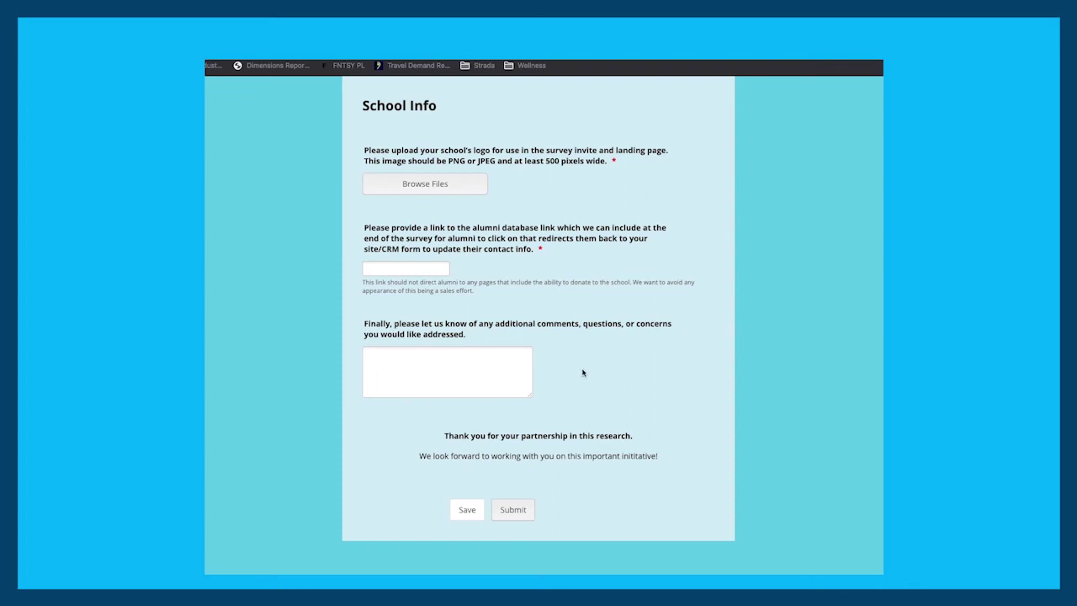
pyautogui.click(461, 508)
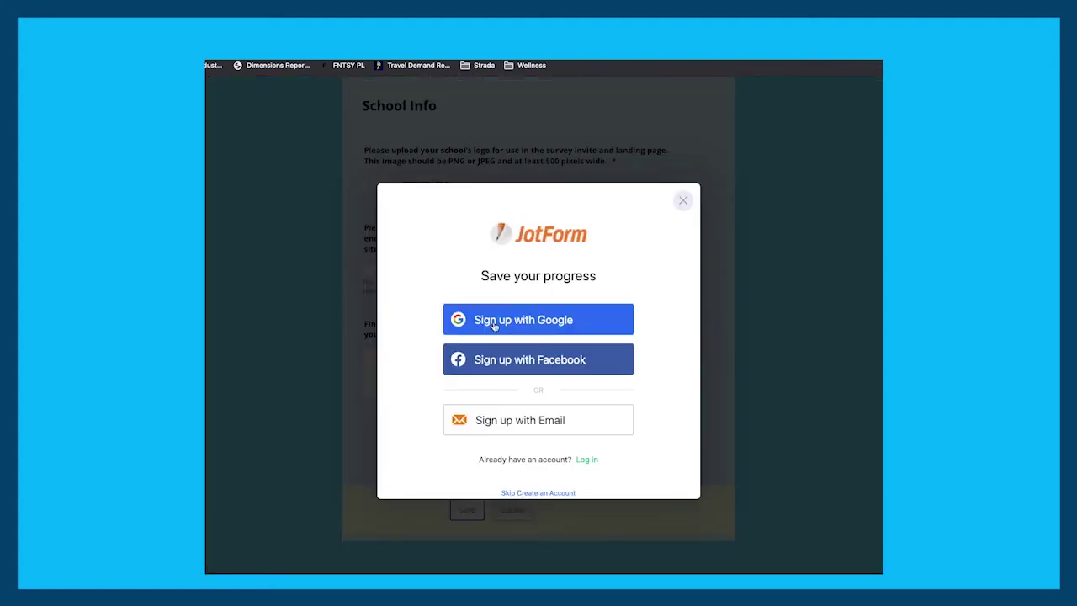
pyautogui.click(511, 412)
pyautogui.click(545, 493)
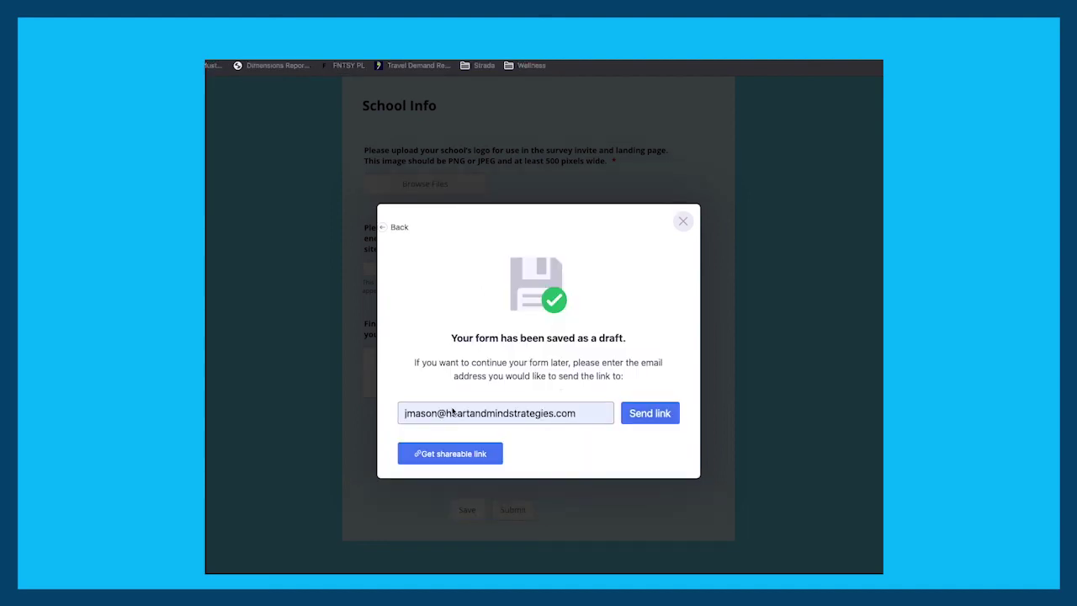
pyautogui.click(638, 418)
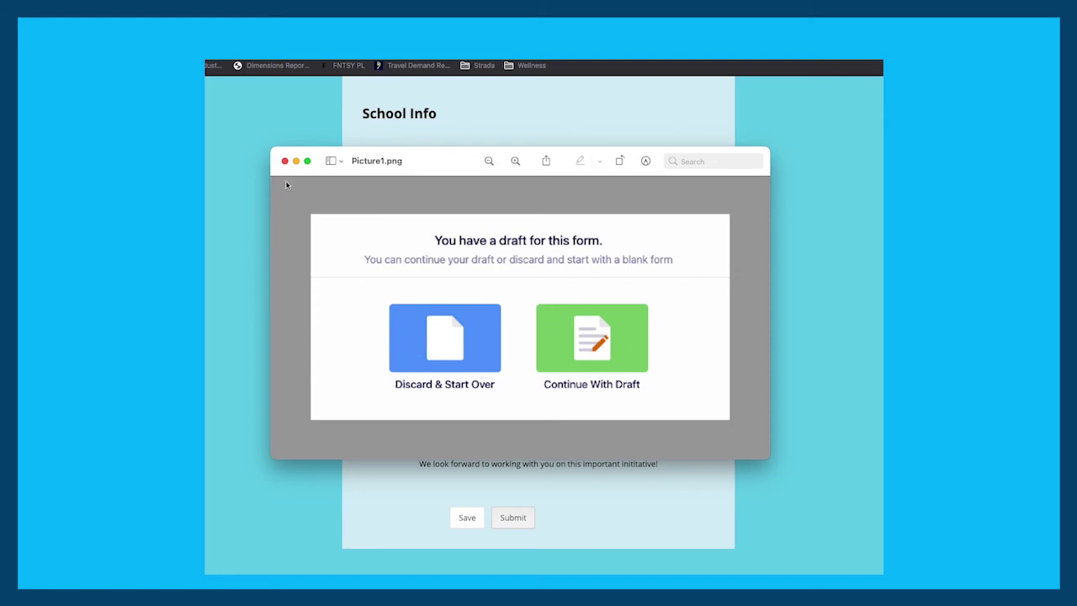
# - Put away the Picture1.png preview and look over the whole form from Contact Information down through Communication Information
pyautogui.click(297, 162)
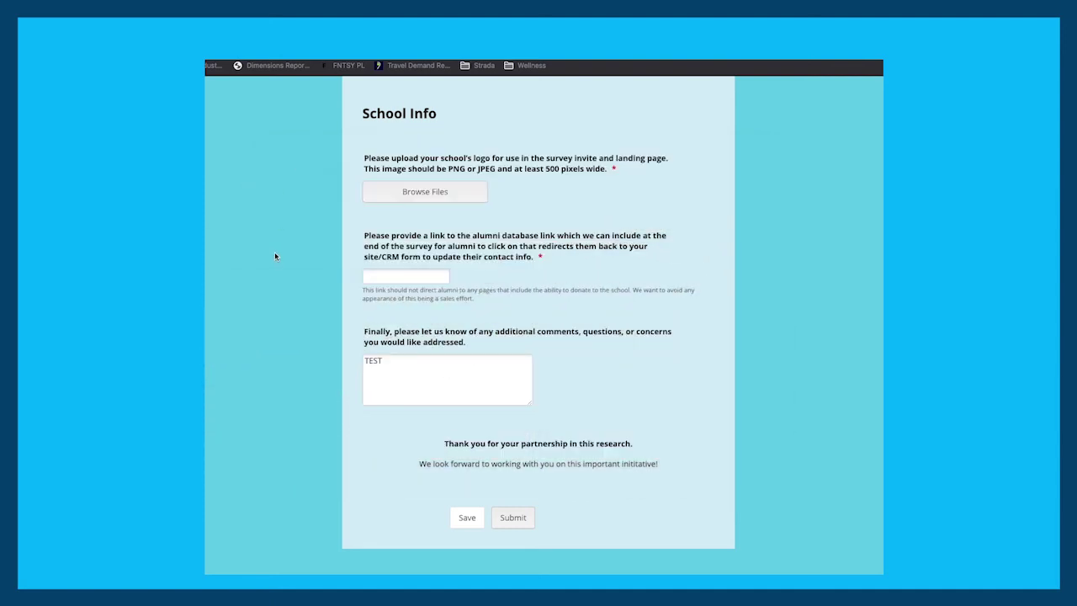
pyautogui.click(625, 365)
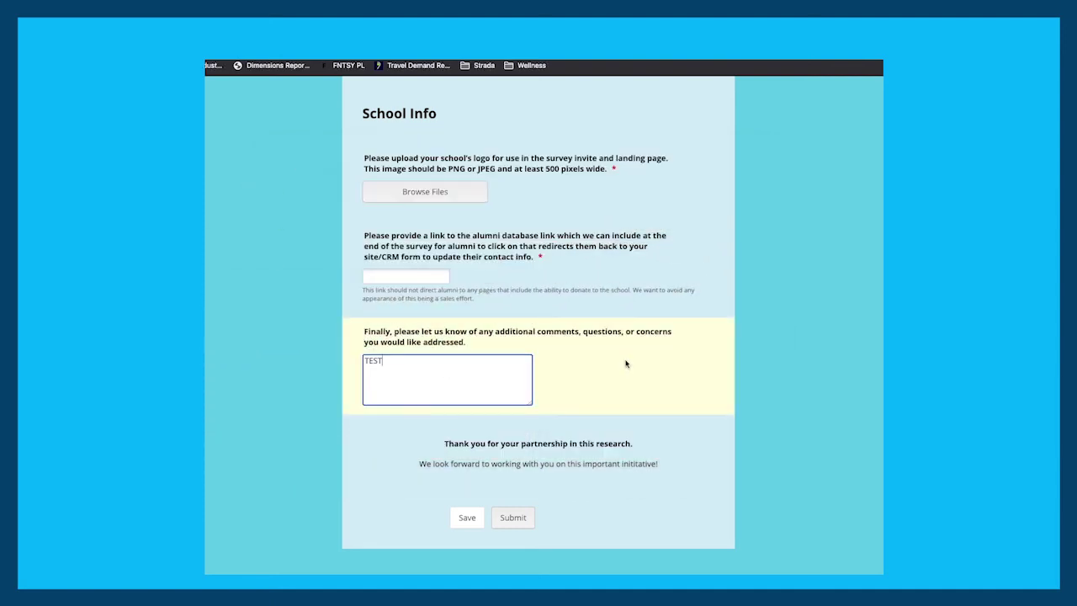
pyautogui.scroll(15, 625, 365)
pyautogui.scroll(-6, 625, 365)
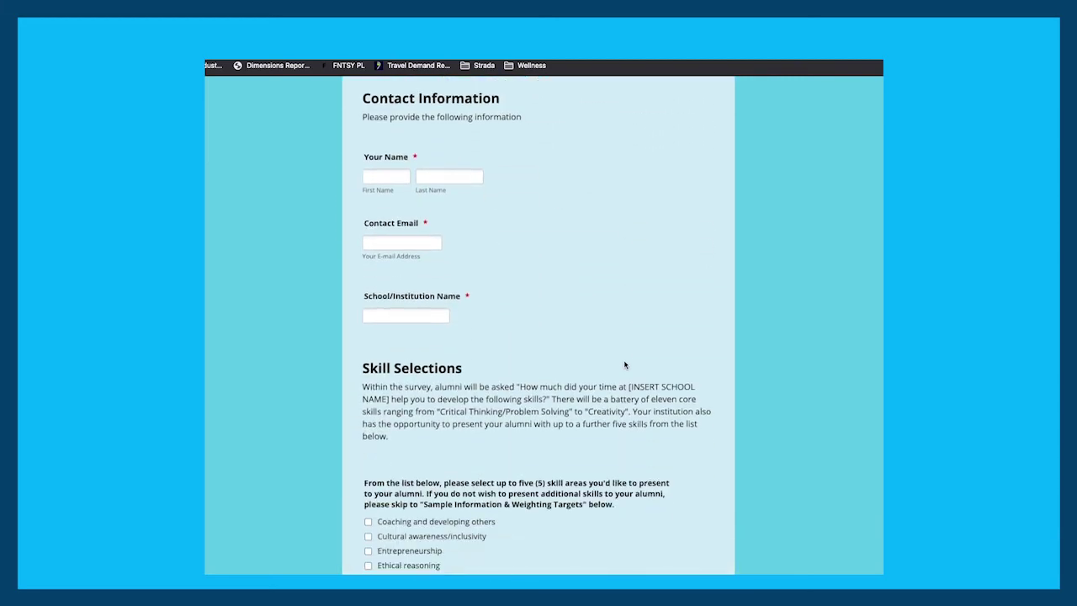
pyautogui.scroll(-6, 625, 365)
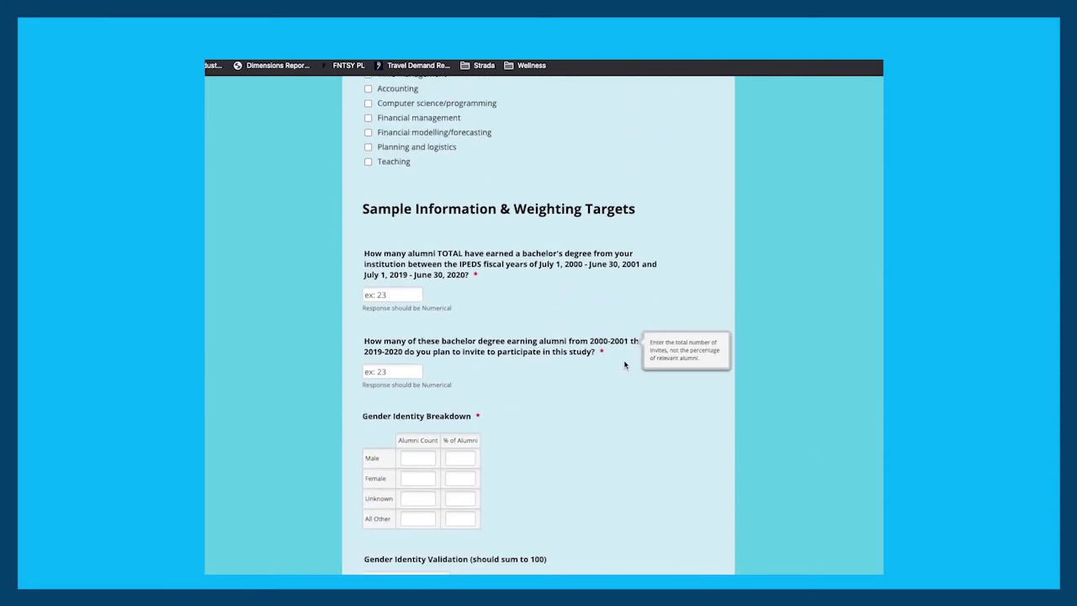
pyautogui.scroll(-15, 625, 366)
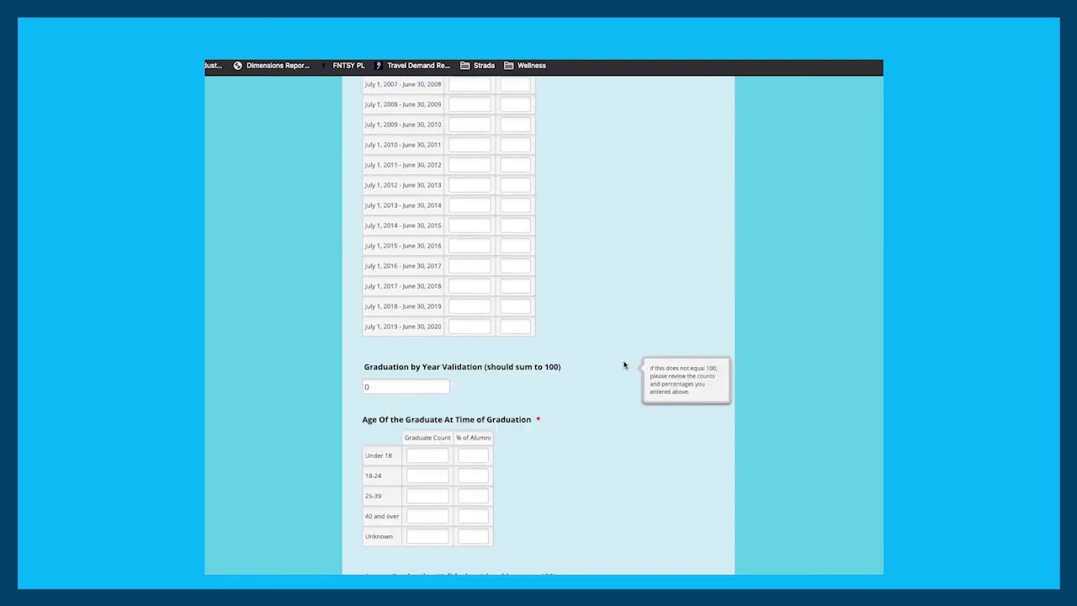
pyautogui.scroll(-10, 623, 365)
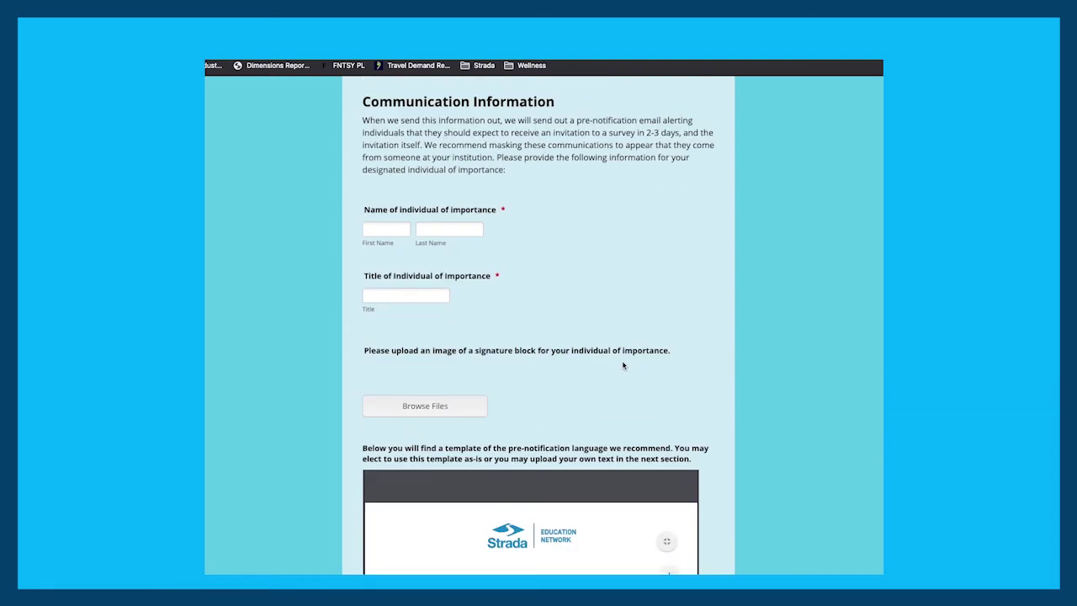
pyautogui.scroll(-5, 434, 291)
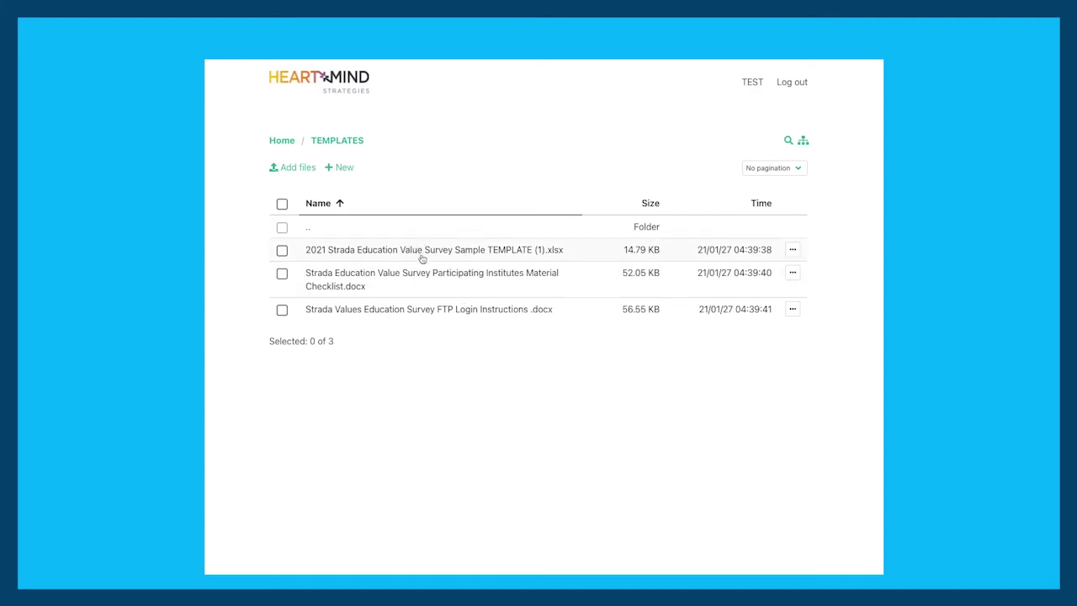
# - Show the file actions for the survey sample template, then examine its required alumni columns and ID number instructions in Excel
pyautogui.click(793, 249)
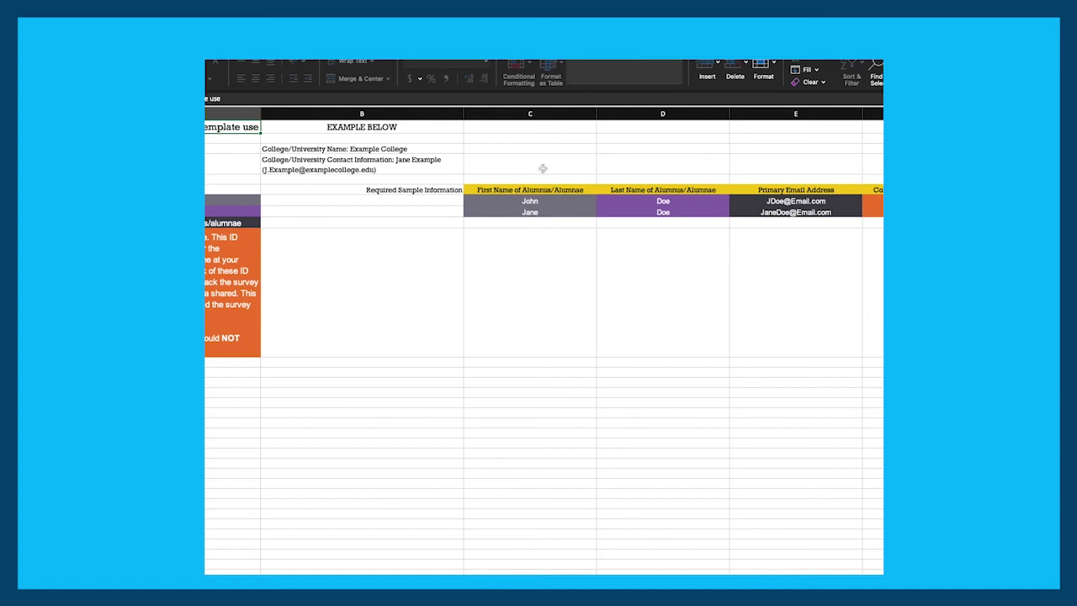
pyautogui.click(541, 221)
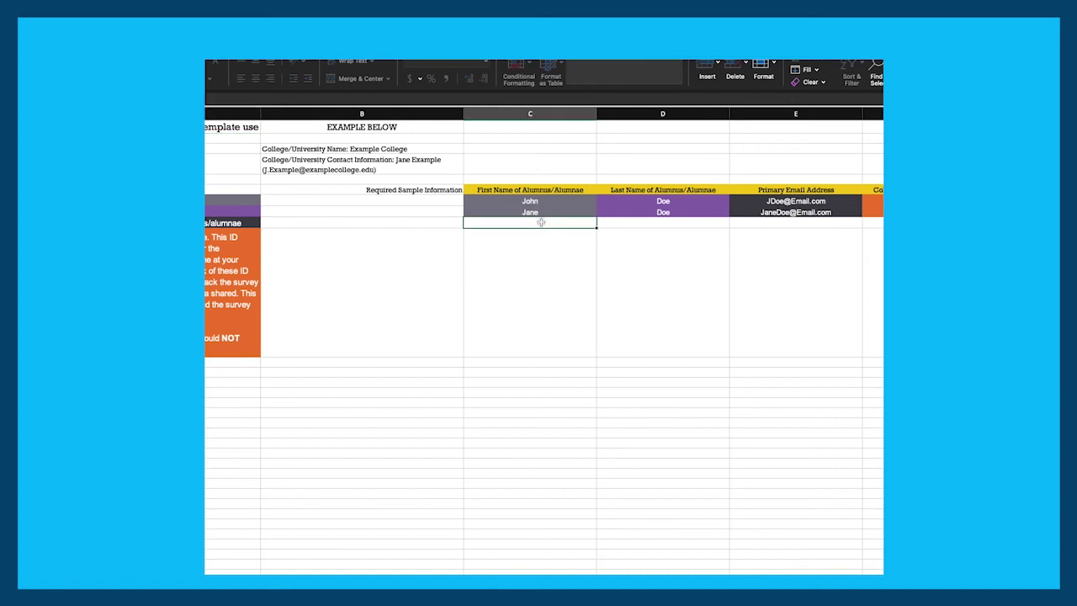
pyautogui.press('Tab')
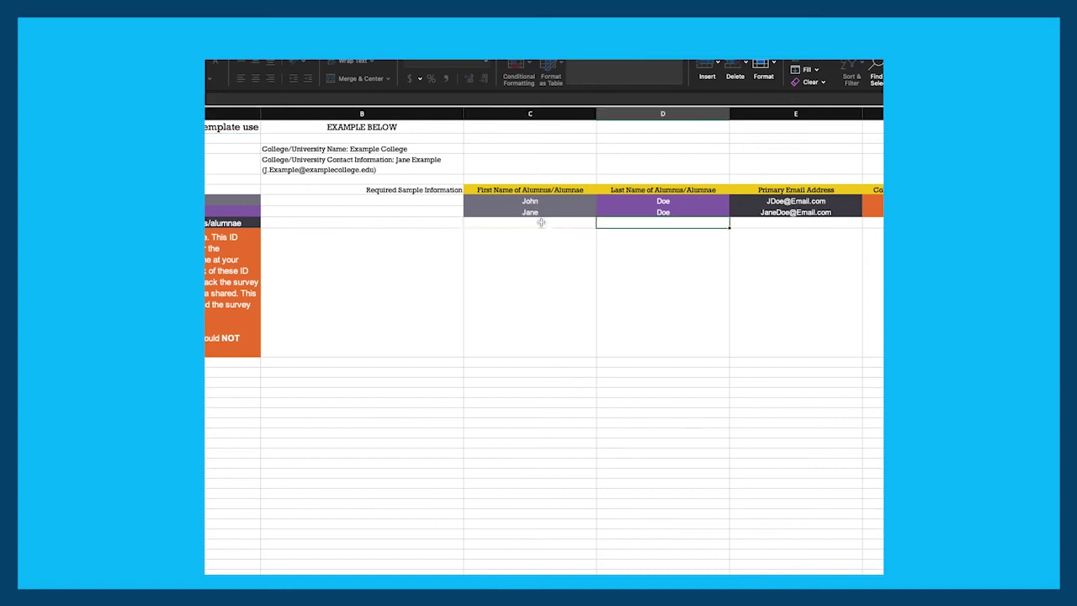
pyautogui.press('Tab')
pyautogui.press('Tab')
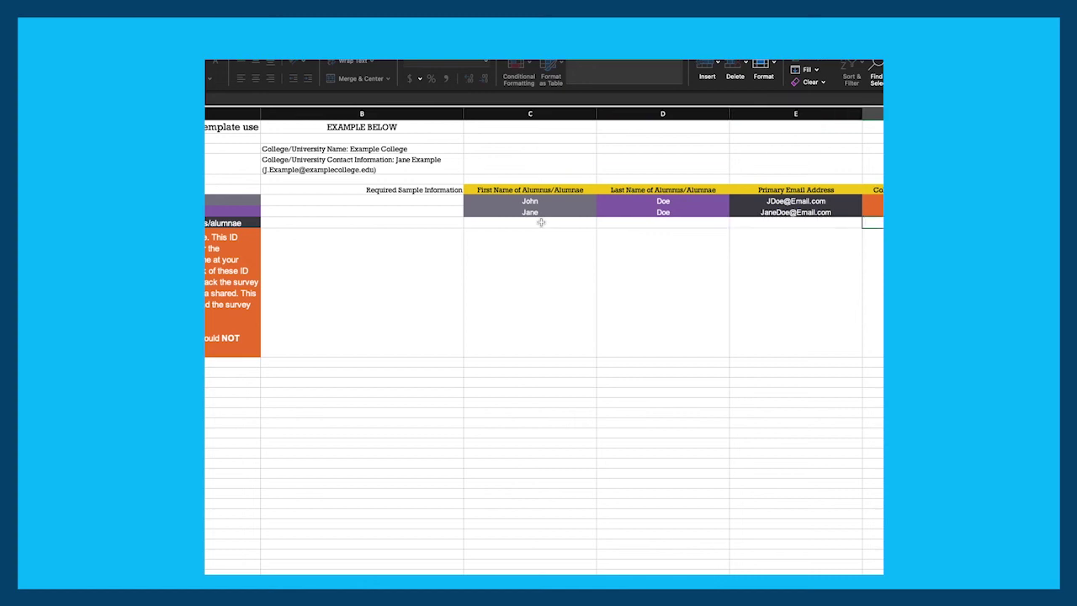
pyautogui.click(220, 265)
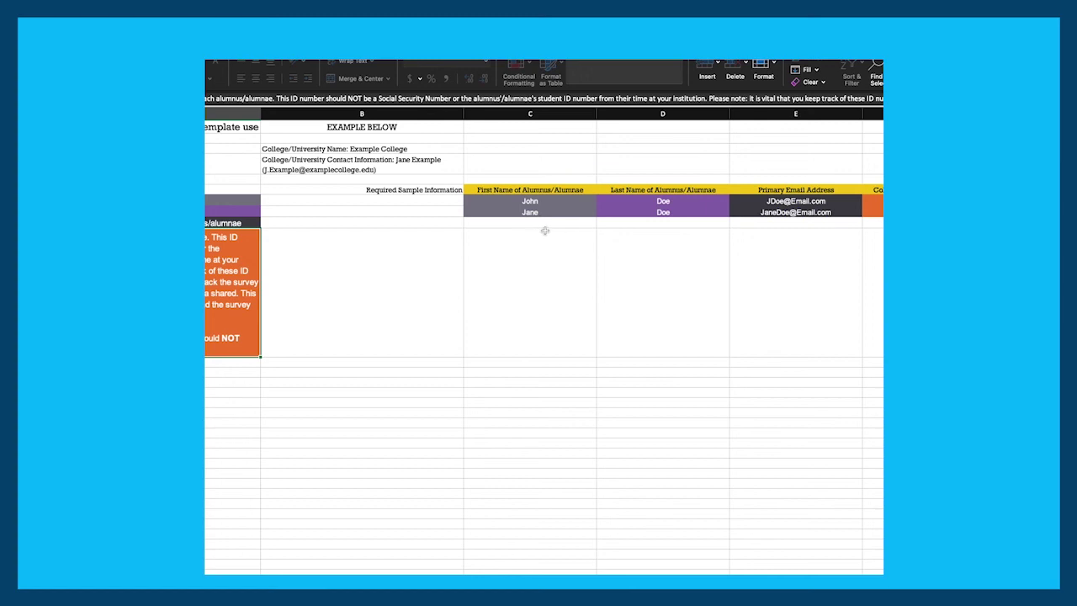
pyautogui.scroll(-3, 766, 288)
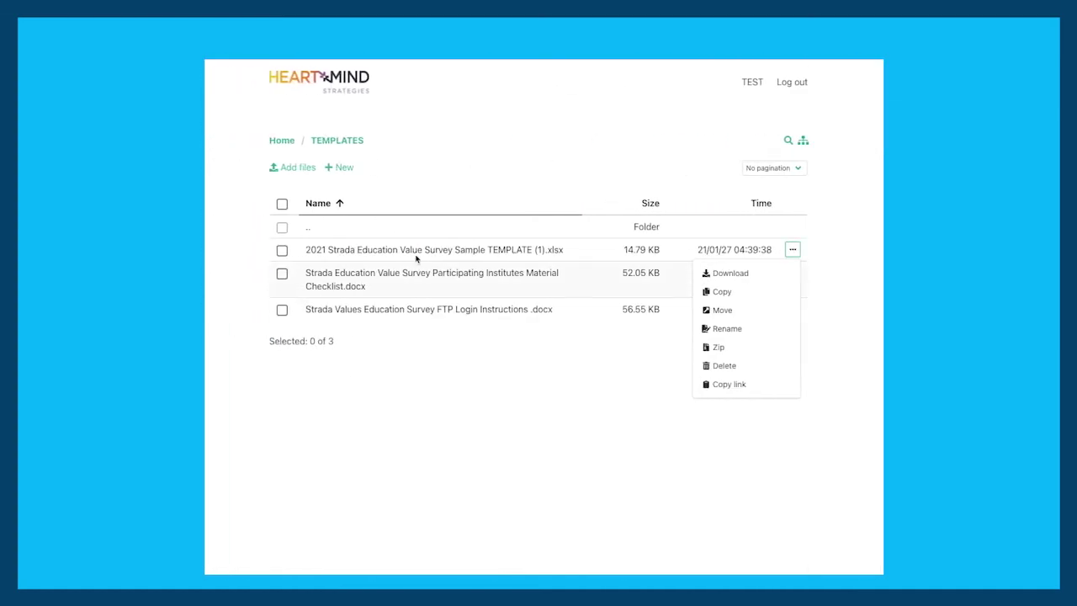
# - Return to the file portal's Home folder and view the contents of the UPLOAD MATERIALS HERE and DELIVERABLES folders
pyautogui.click(290, 142)
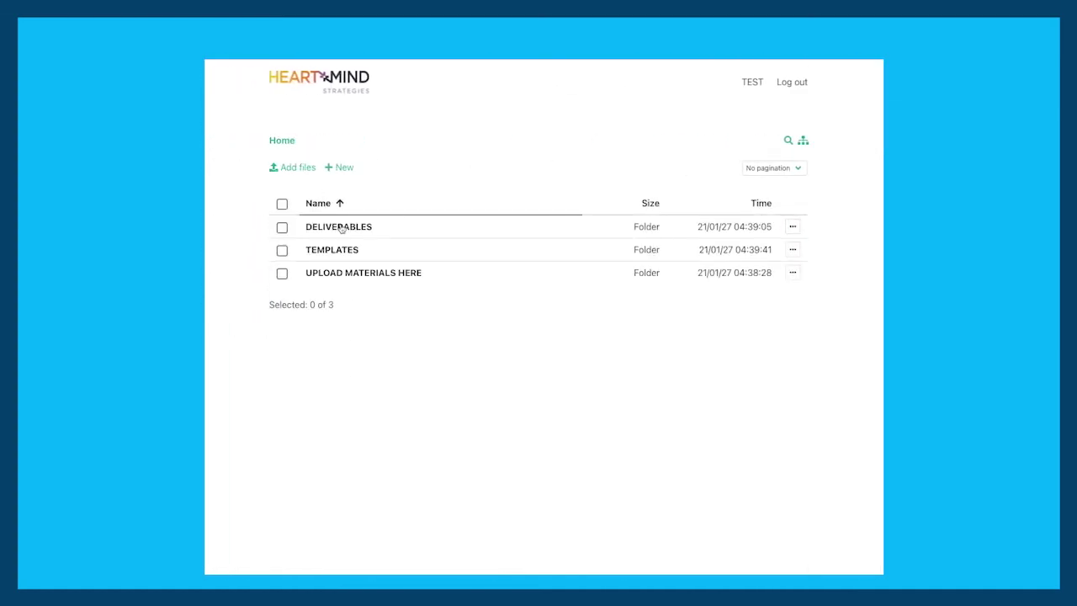
pyautogui.click(357, 281)
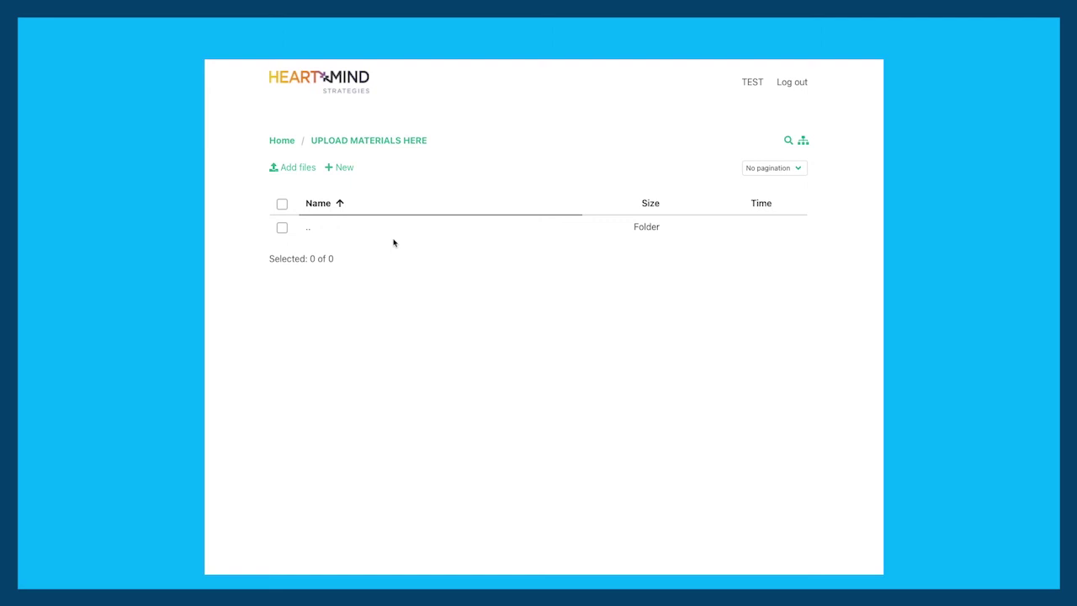
pyautogui.click(288, 144)
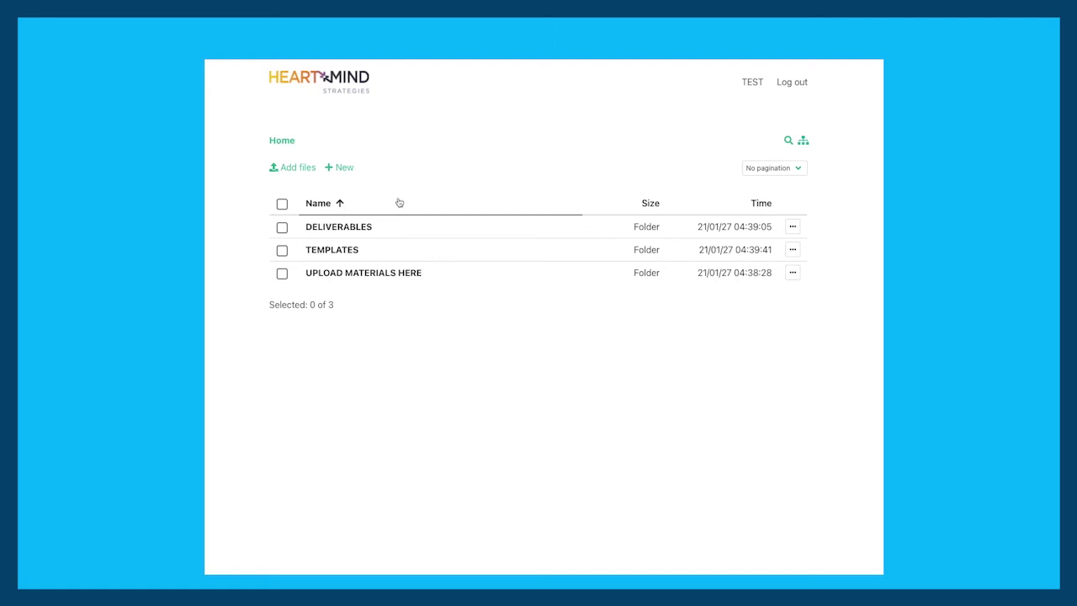
pyautogui.click(348, 227)
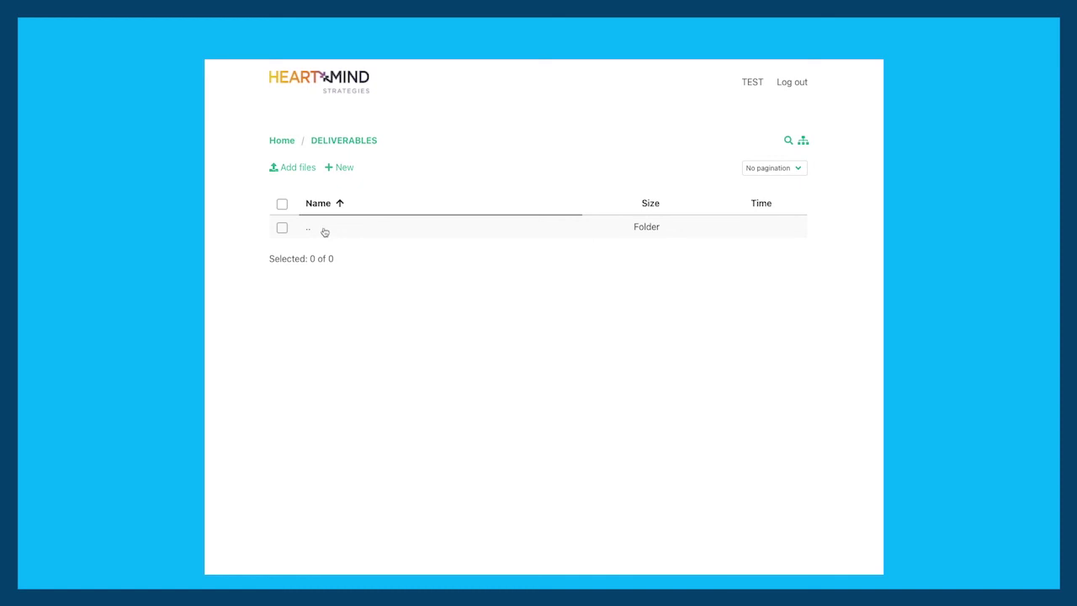